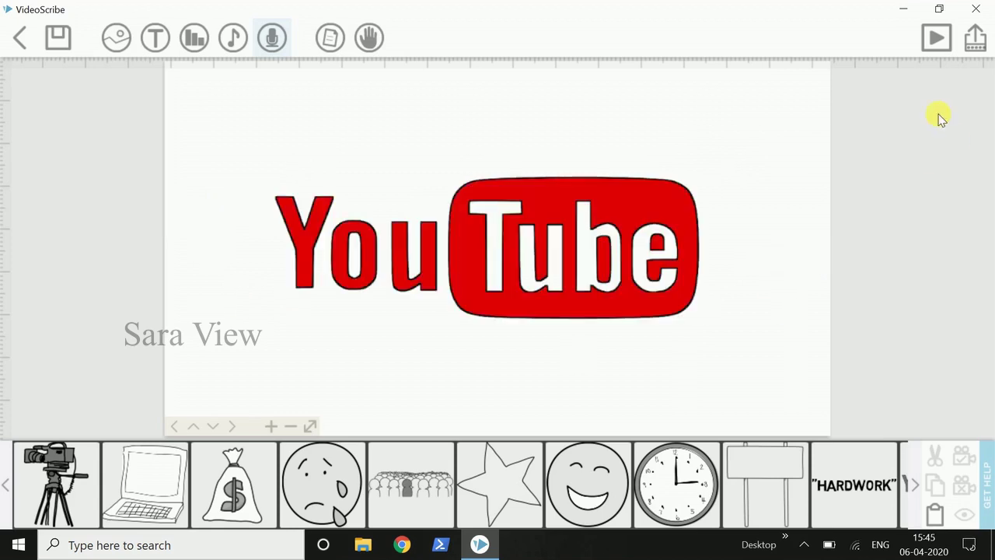
Play the current scribe and review the video camera image's properties and the existing voiceover.
left_click(937, 41)
left_click(66, 481)
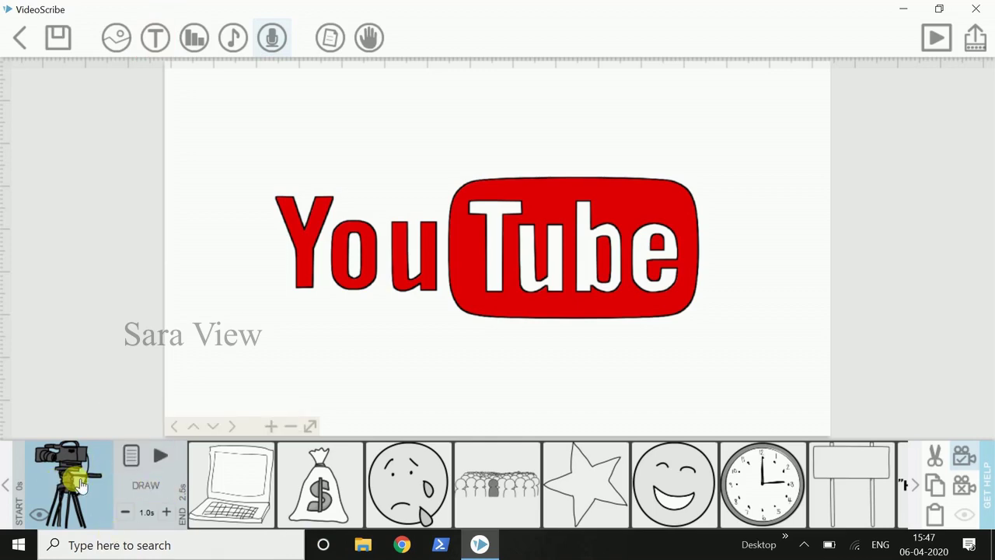
left_click(131, 455)
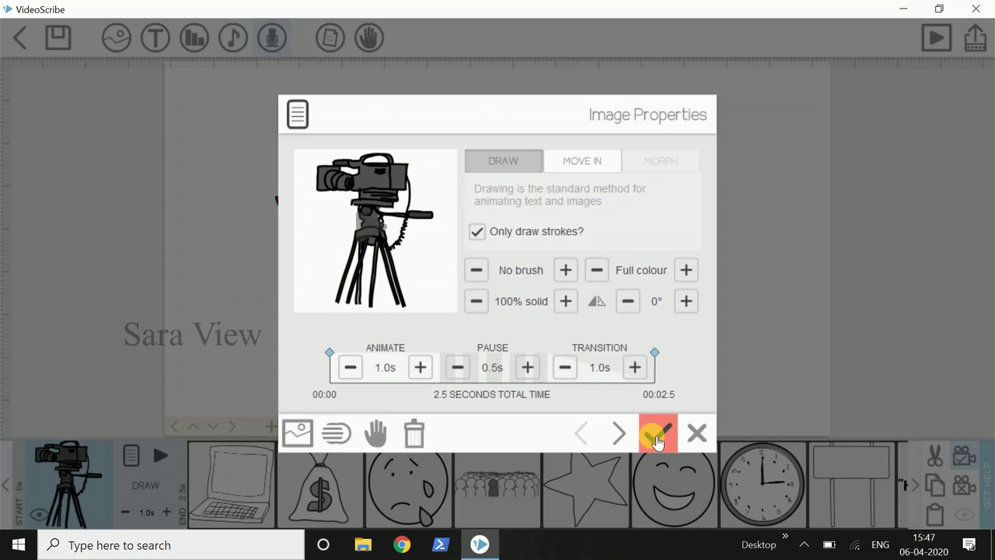
left_click(657, 439)
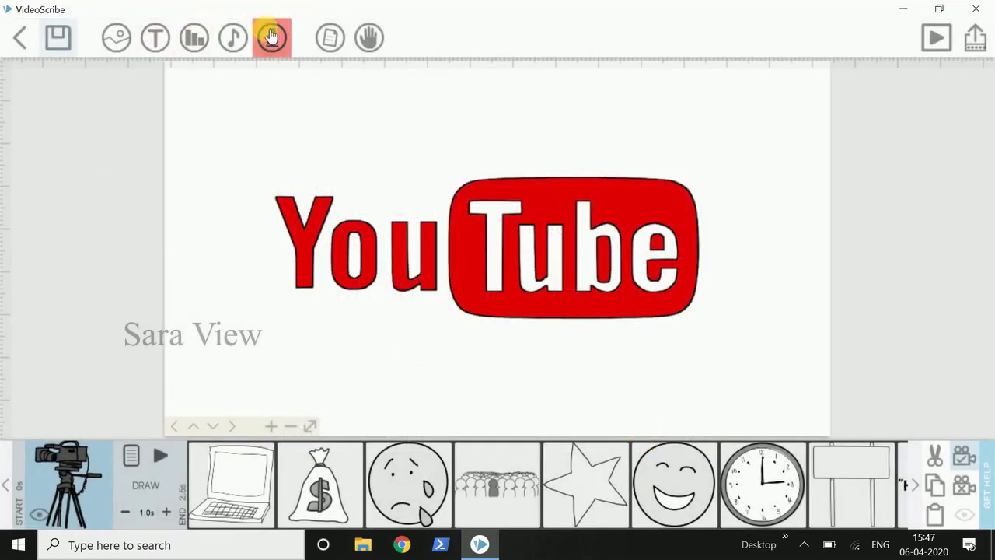
left_click(272, 41)
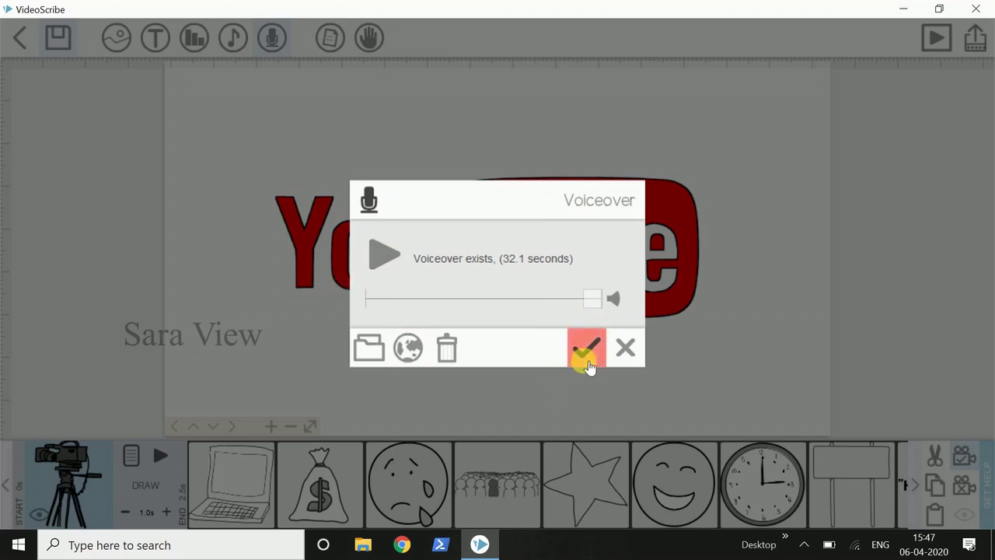
left_click(586, 359)
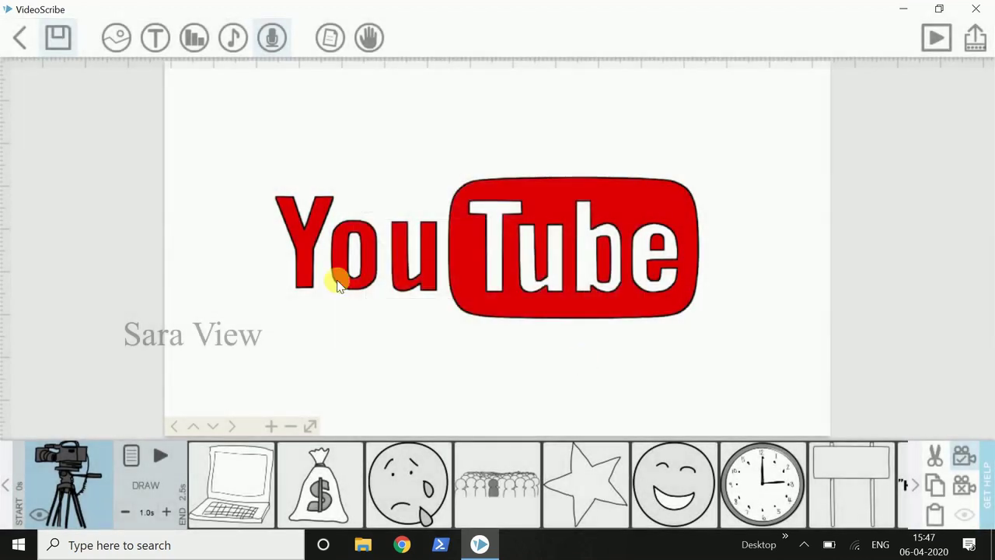
Close the scribe, saving it as youtube motivation in the base folder, and start a new blank scribe.
left_click(22, 40)
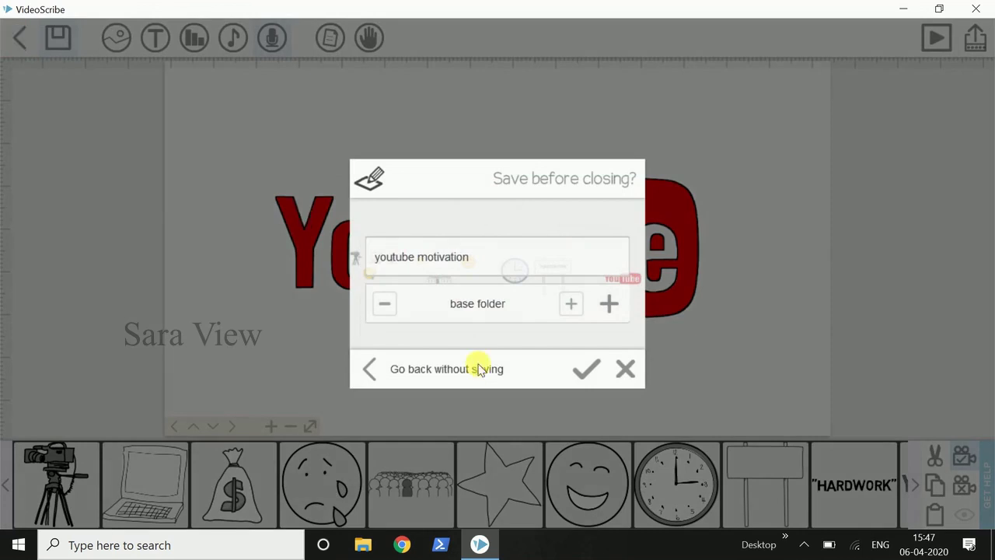
left_click(585, 383)
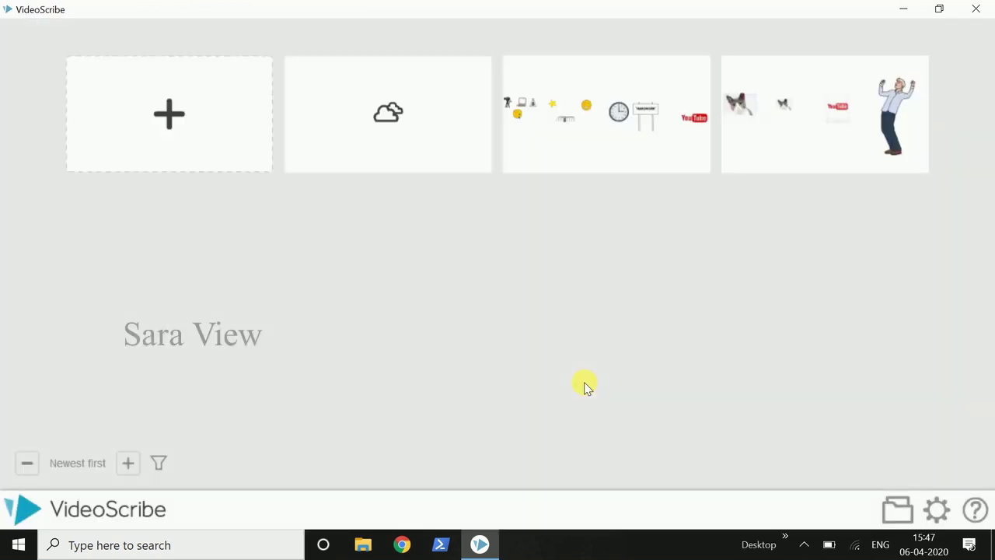
left_click(225, 60)
Insert the recently used clock image at about half its default size on the left side of the canvas.
left_click(118, 39)
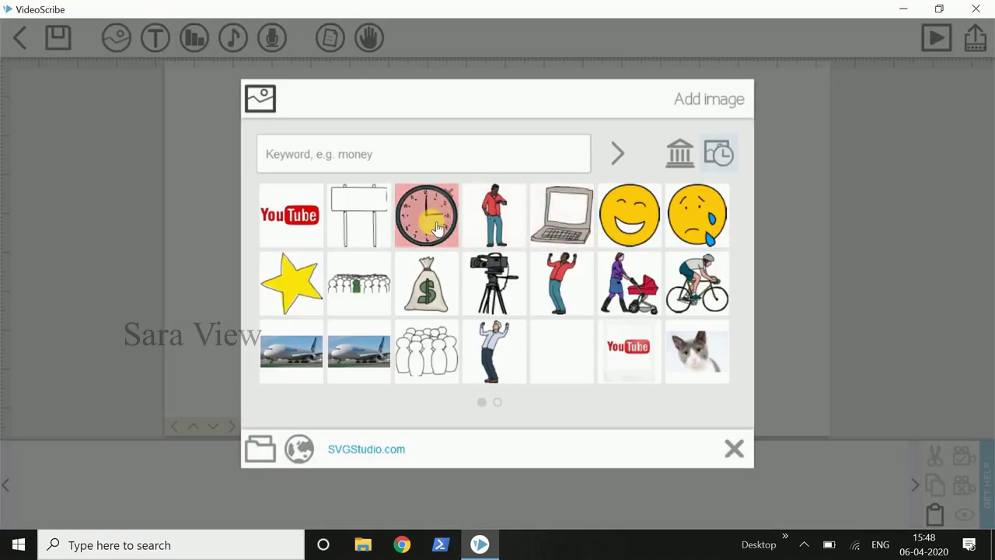
left_click(437, 227)
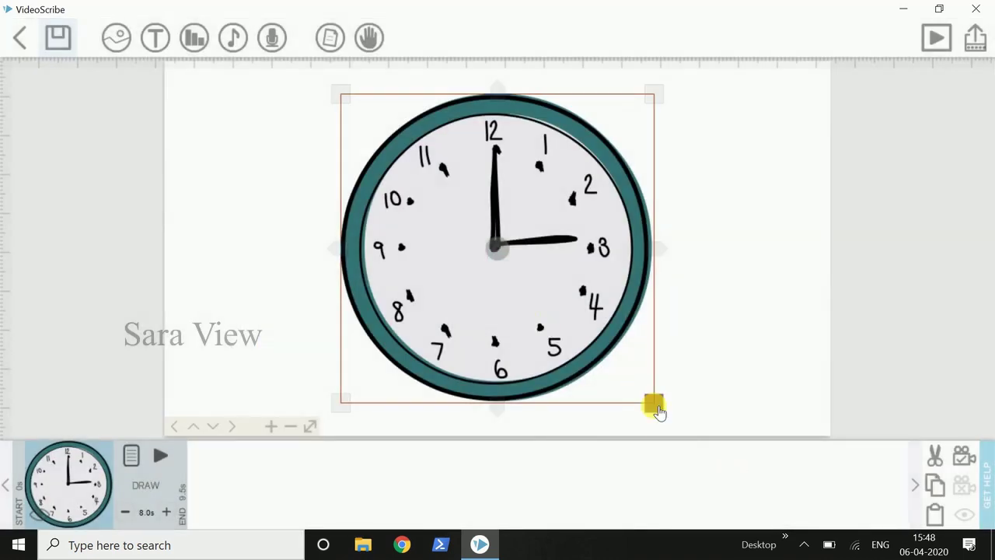
left_click_drag(648, 402, 556, 326)
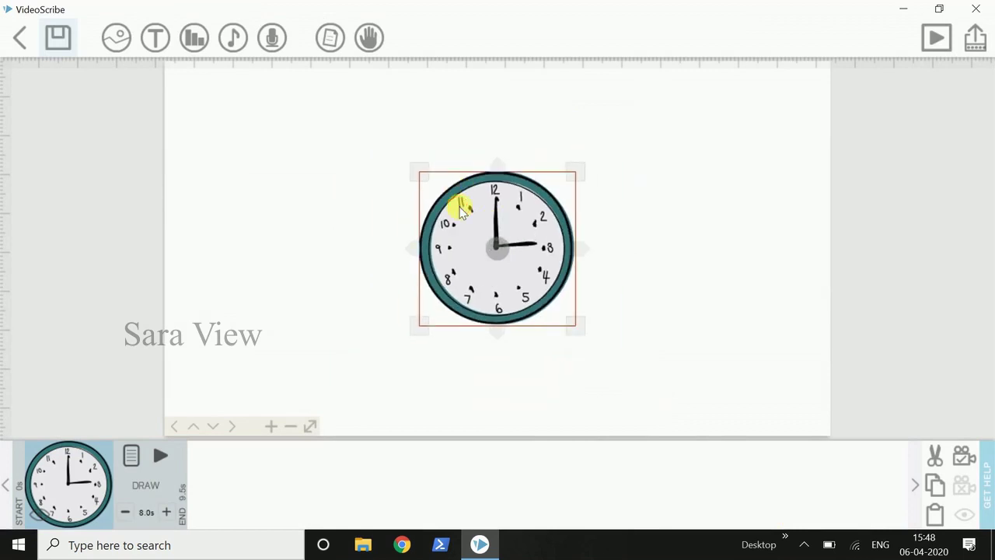
left_click_drag(463, 211, 269, 197)
Insert the recent image of the man checking his watch, slightly reduced and placed to the right of the clock.
left_click(116, 37)
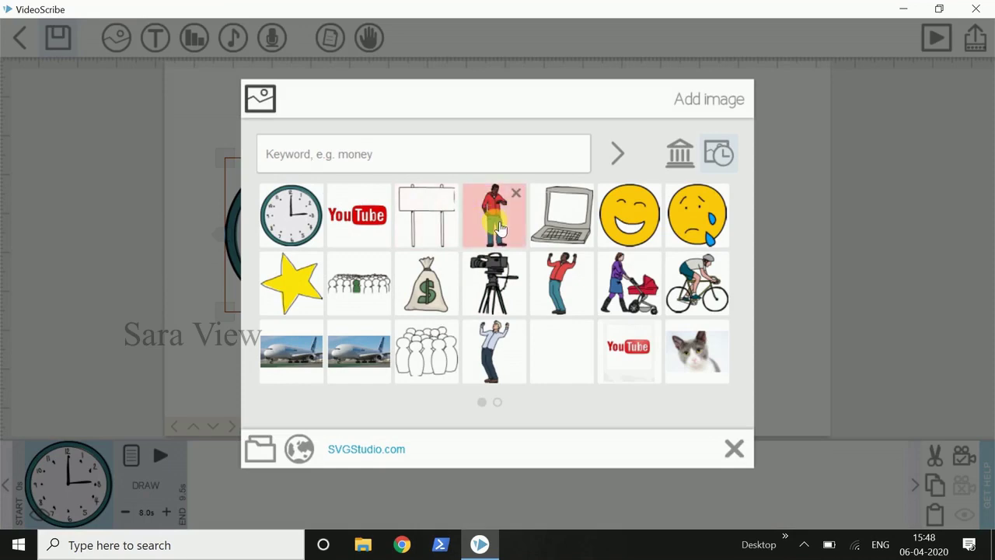
left_click(494, 217)
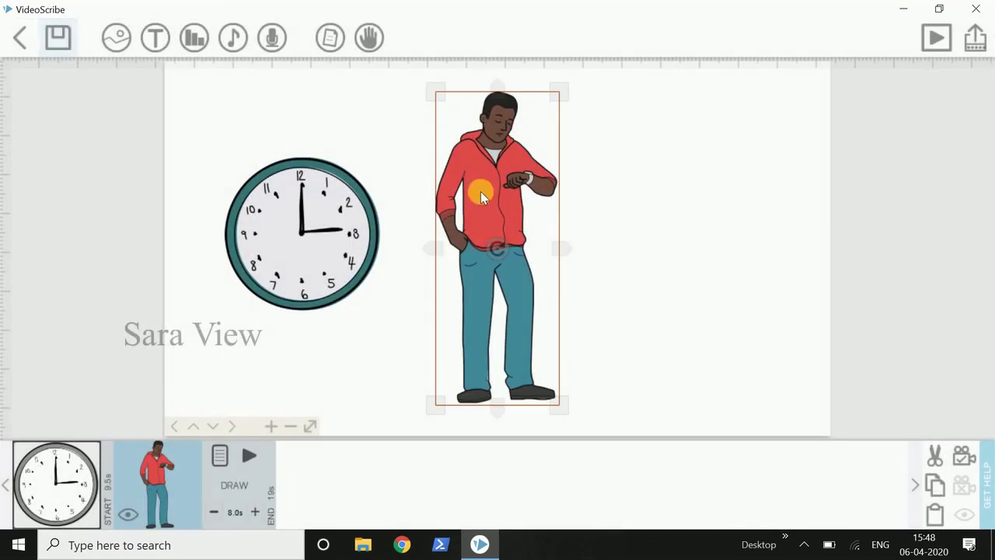
left_click_drag(481, 191, 556, 201)
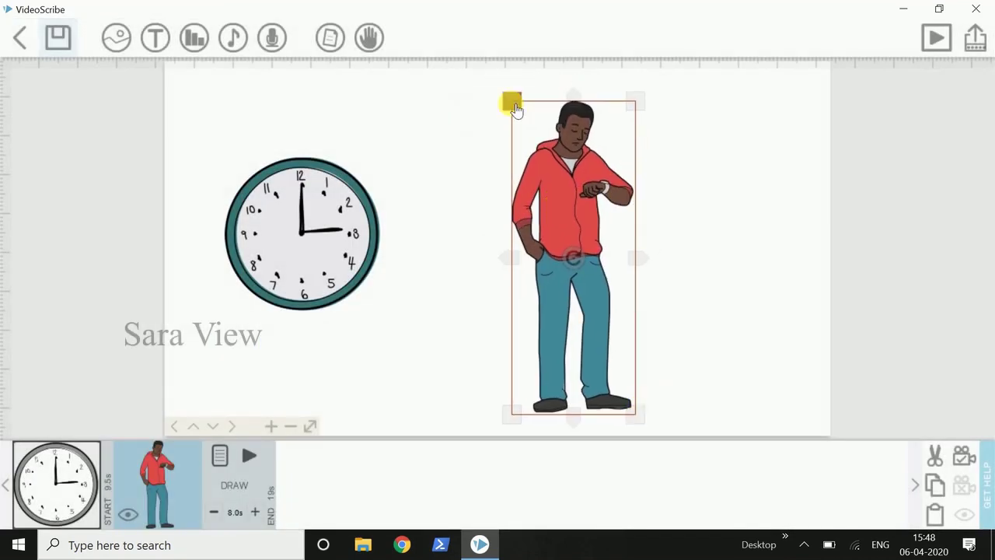
left_click_drag(511, 100, 544, 159)
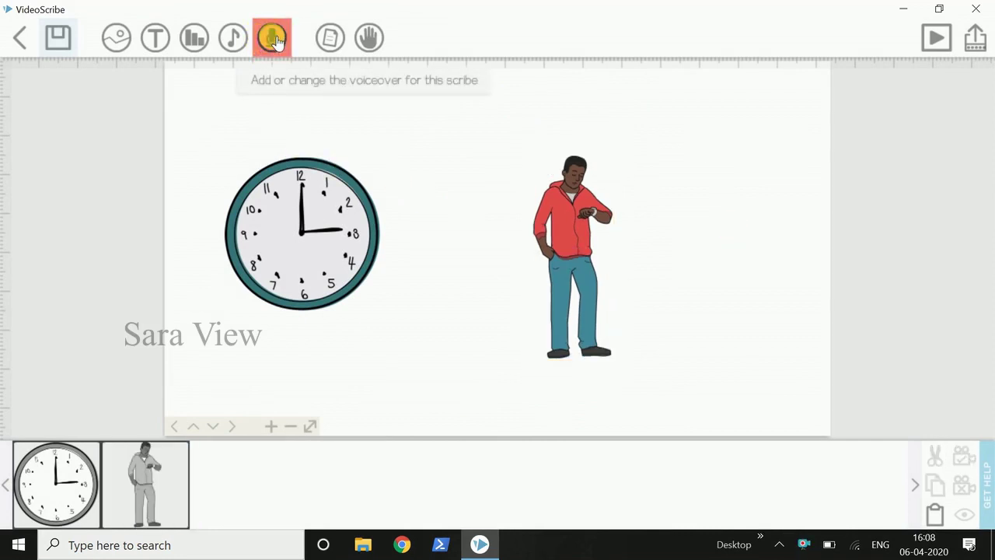
left_click(274, 43)
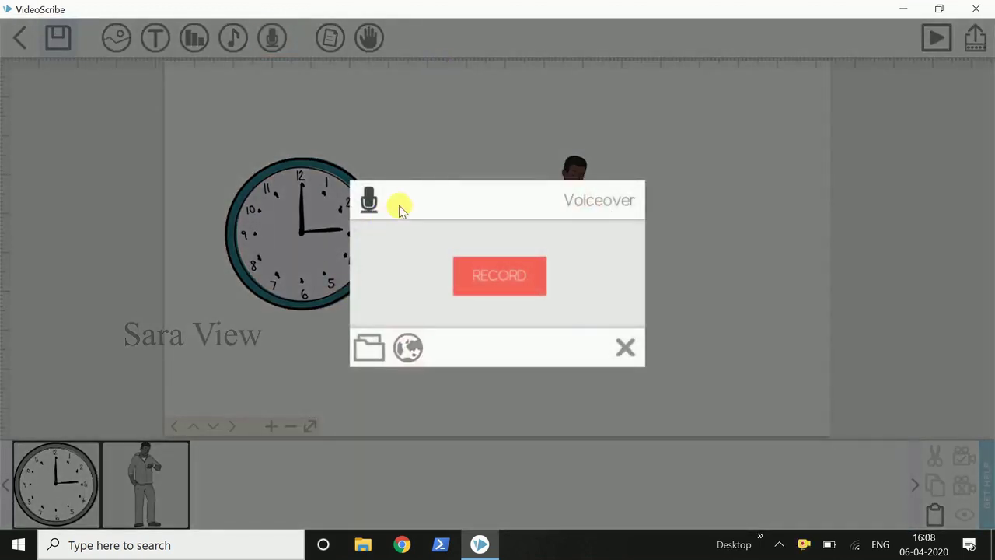
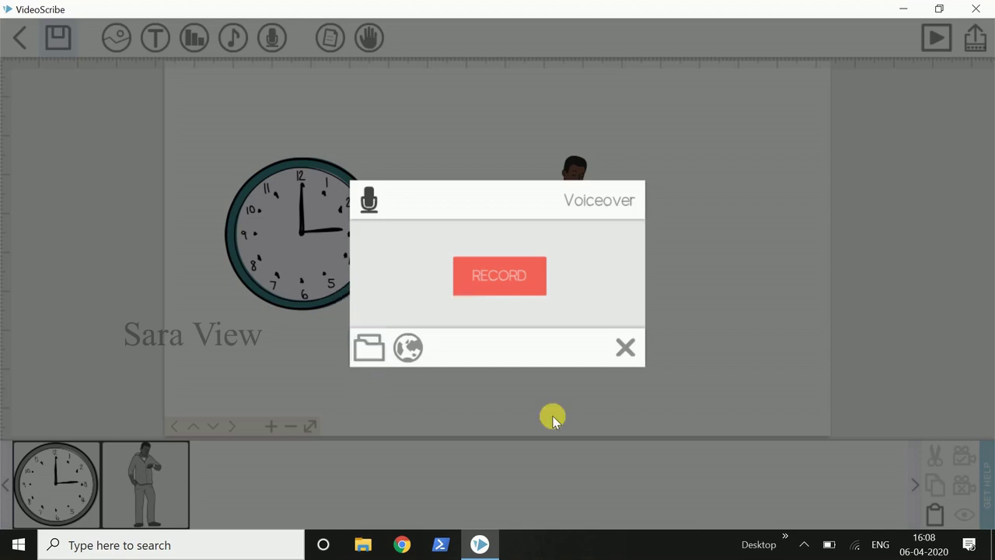
left_click(503, 283)
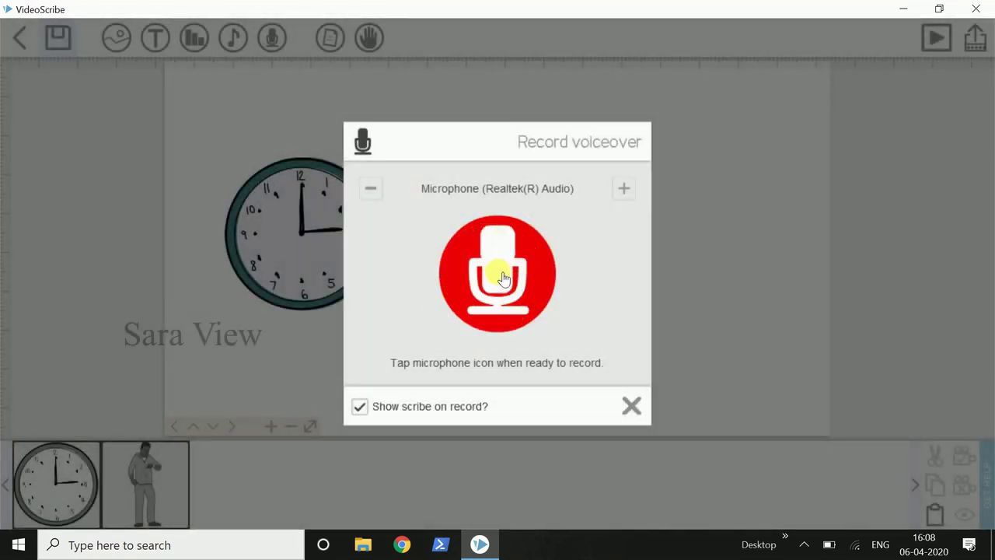
left_click(502, 277)
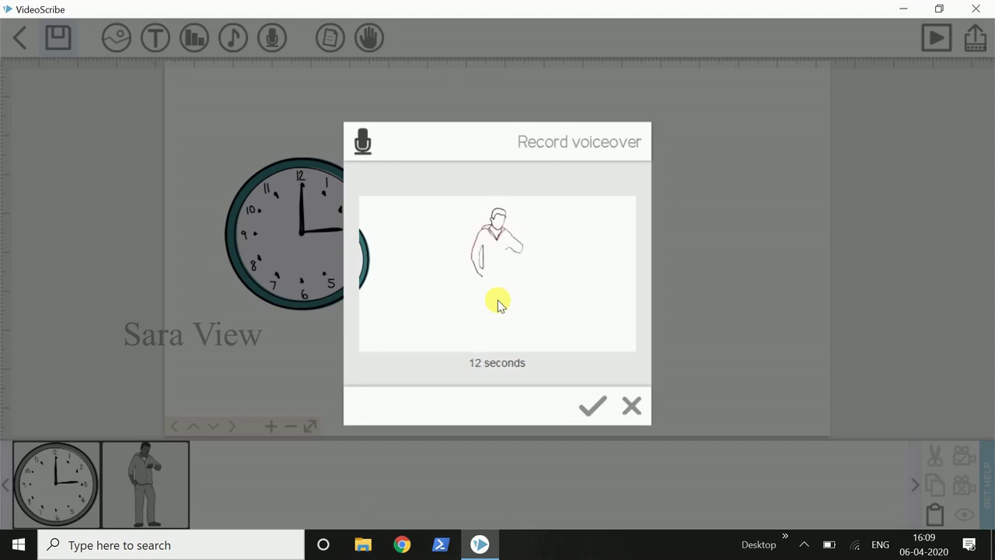
left_click(640, 412)
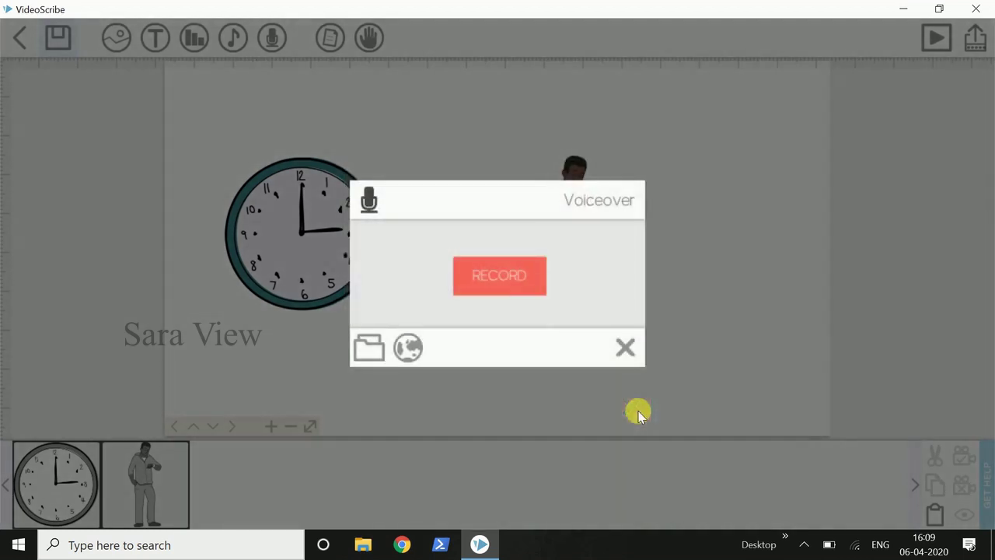
left_click(618, 352)
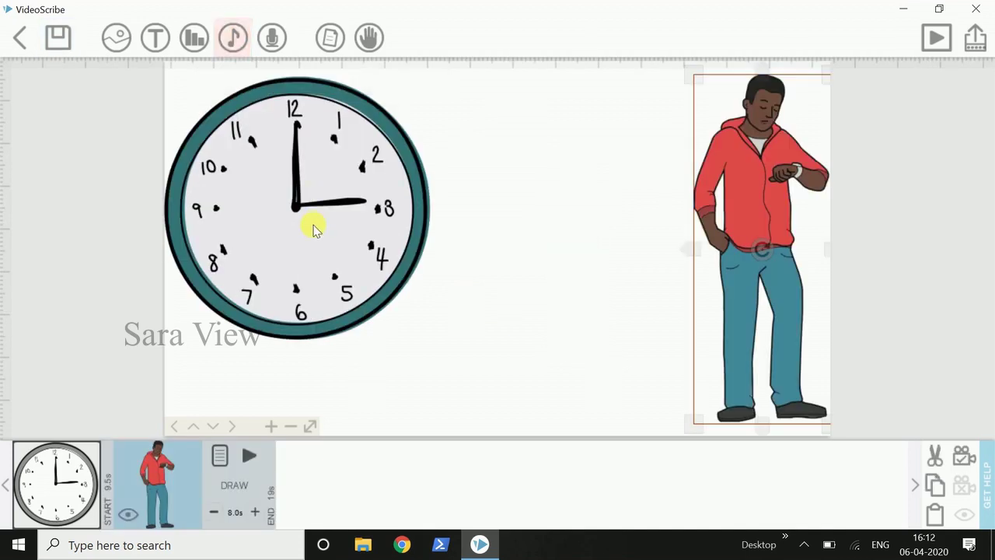
Browse several pages of tracks in the built-in music library.
left_click(233, 38)
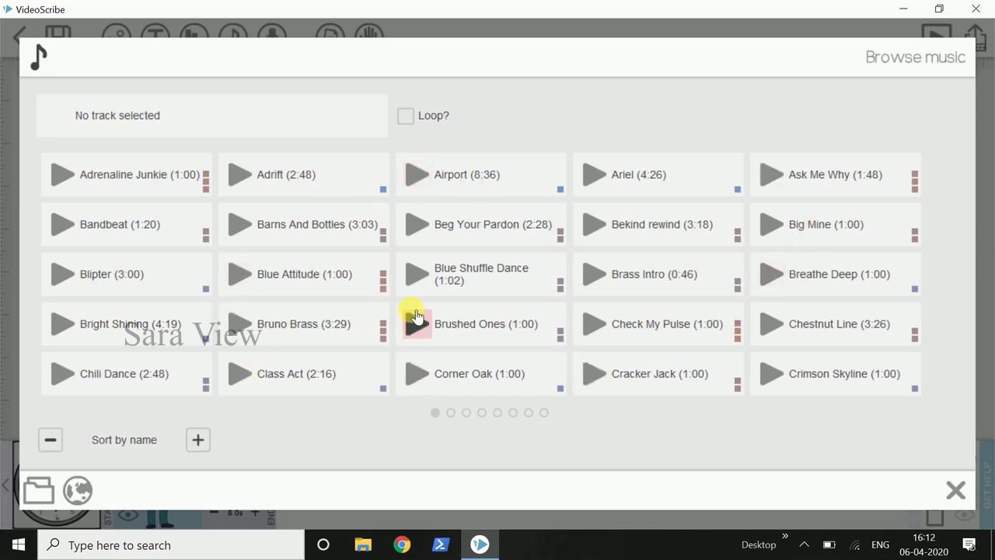
left_click(450, 414)
left_click(482, 412)
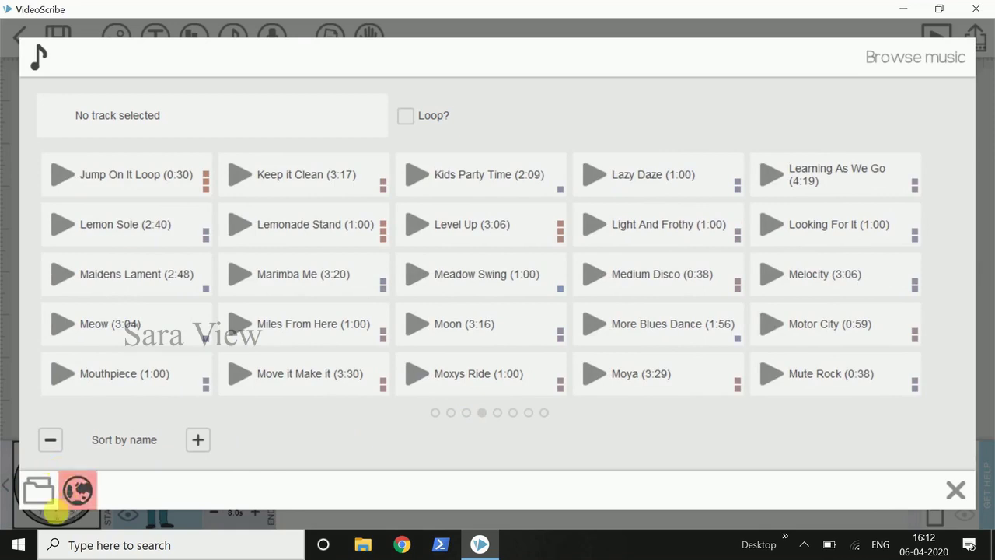
left_click(953, 488)
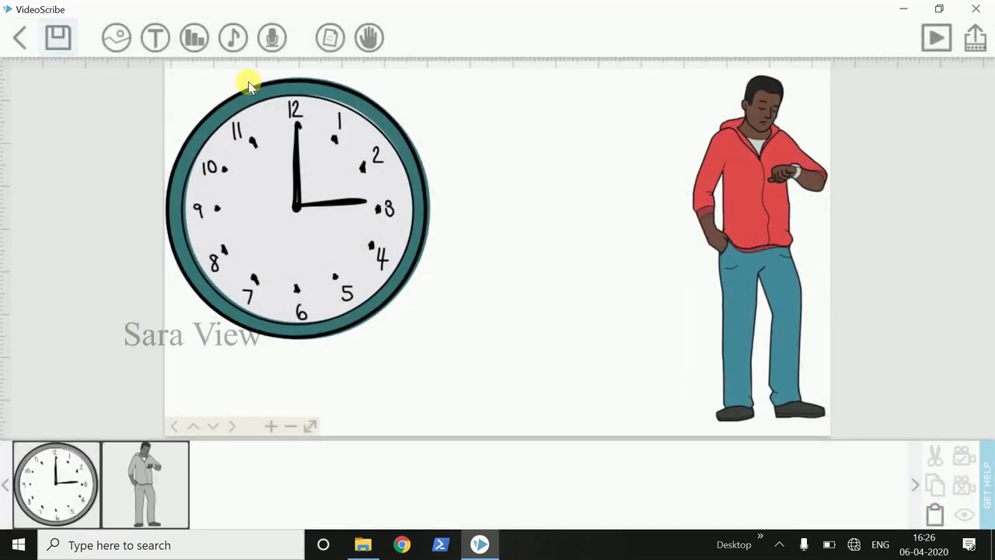
Add a voiceover of about 10 seconds to the scribe and play it back to check it.
left_click(272, 37)
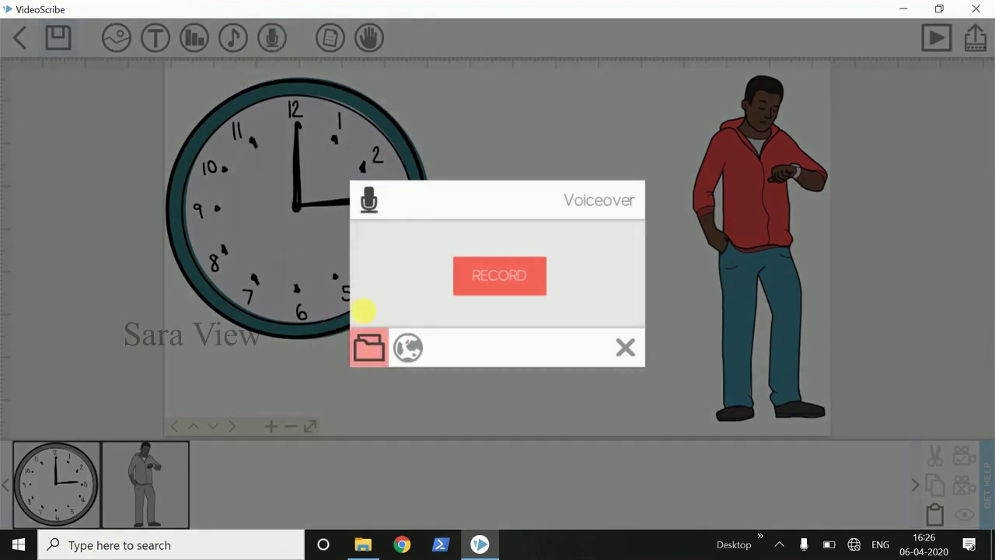
left_click(402, 390)
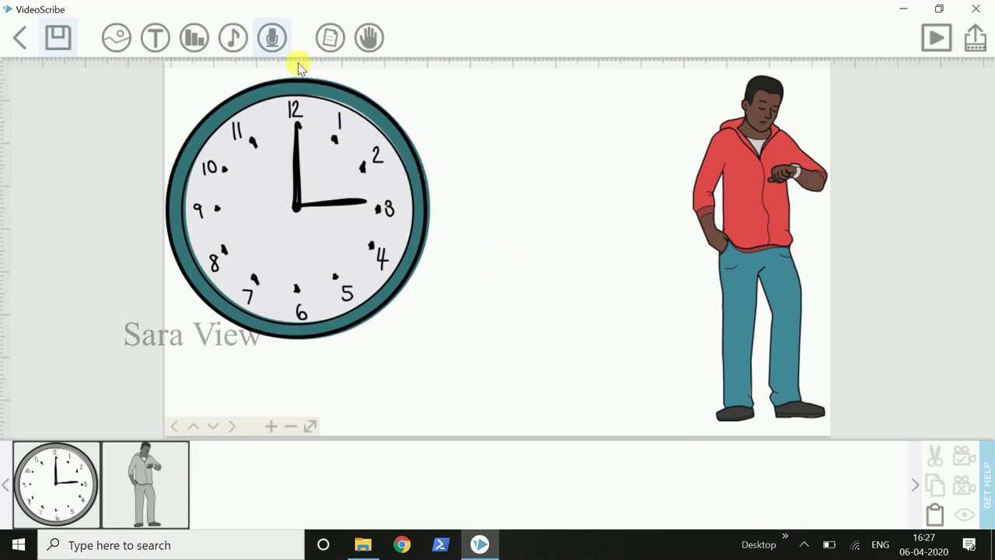
left_click(269, 40)
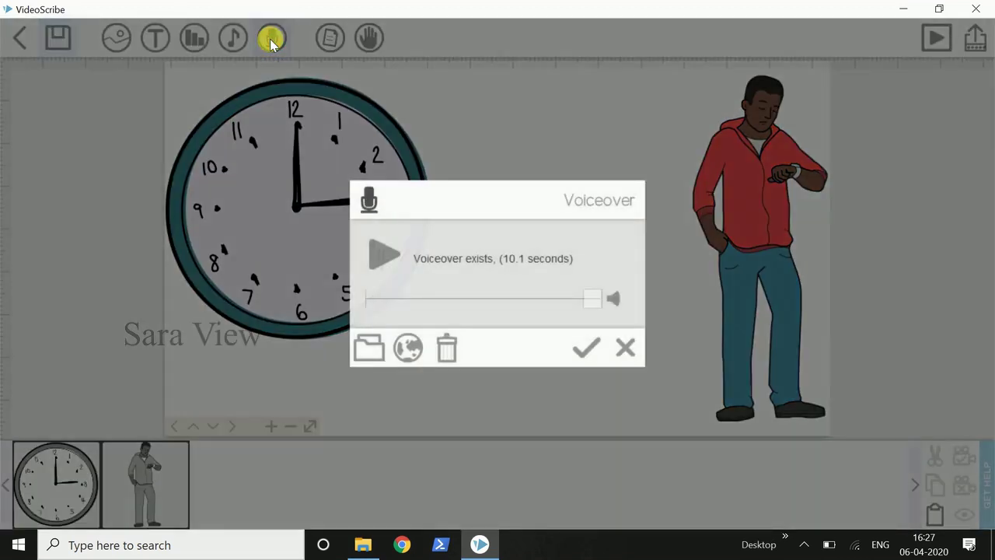
left_click(384, 254)
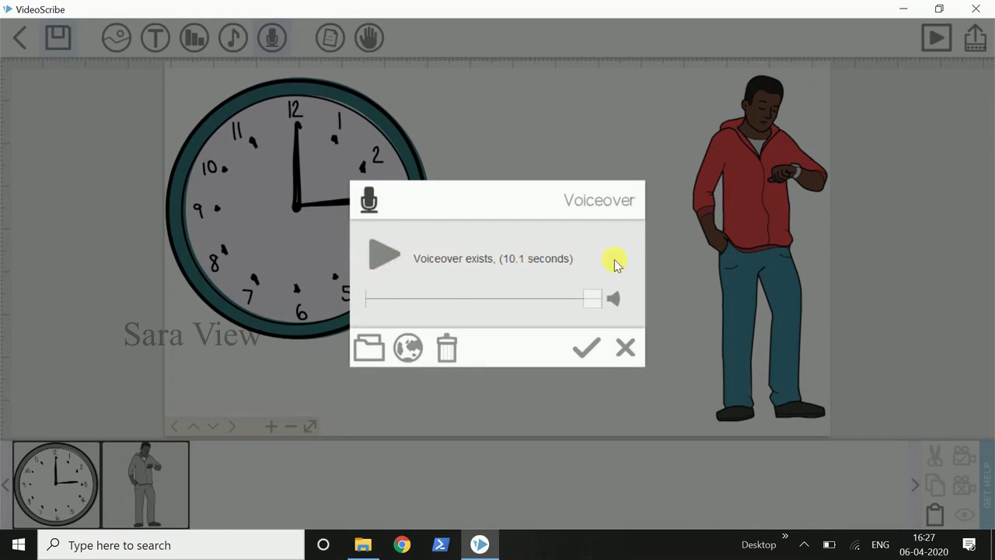
left_click(576, 350)
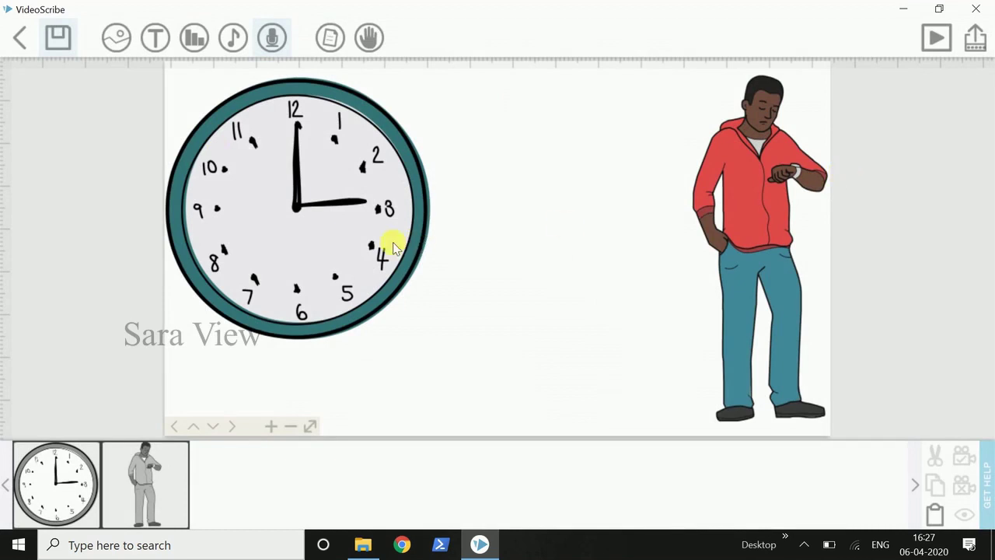
Set the clock image's draw time to 4.5 seconds.
left_click(339, 182)
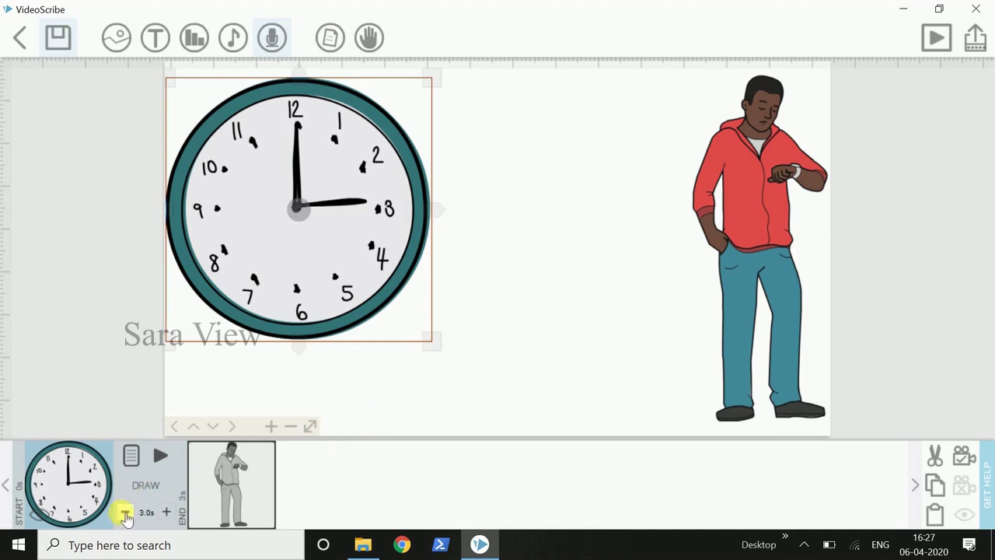
left_click(165, 511)
left_click(166, 512)
left_click(166, 511)
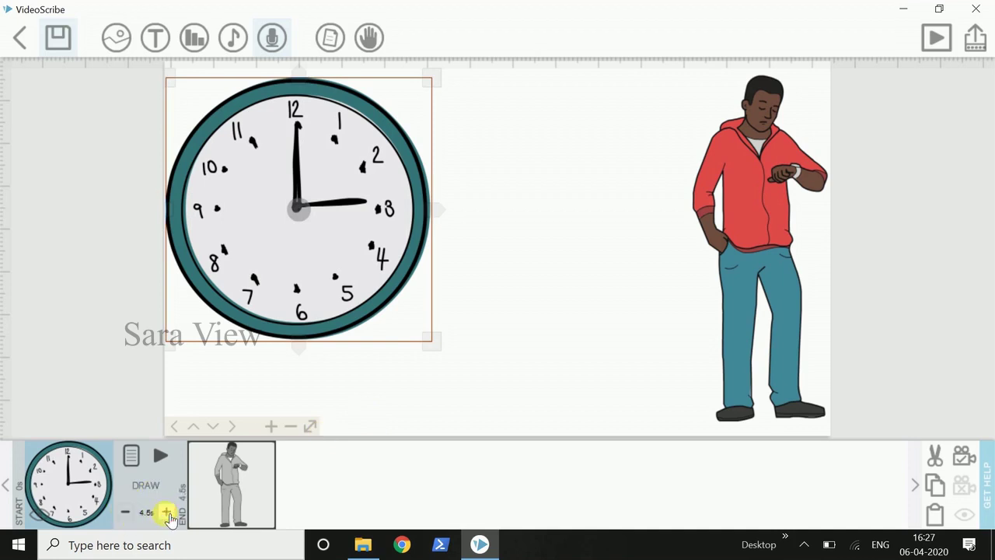
Set the draw time of the man checking his watch to 4 seconds and preview the scribe with its voiceover.
left_click(233, 486)
left_click(255, 512)
left_click(255, 512)
left_click(255, 512)
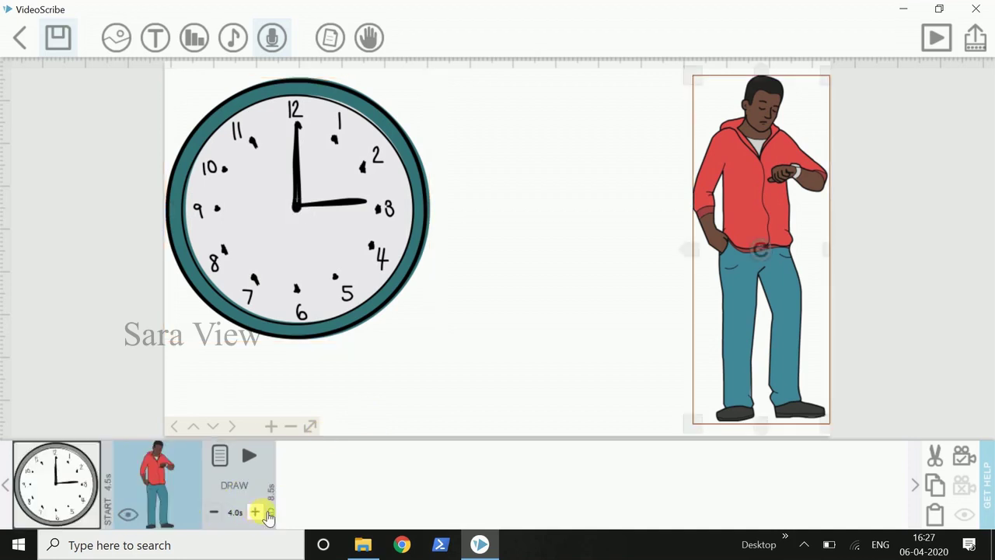
left_click(78, 466)
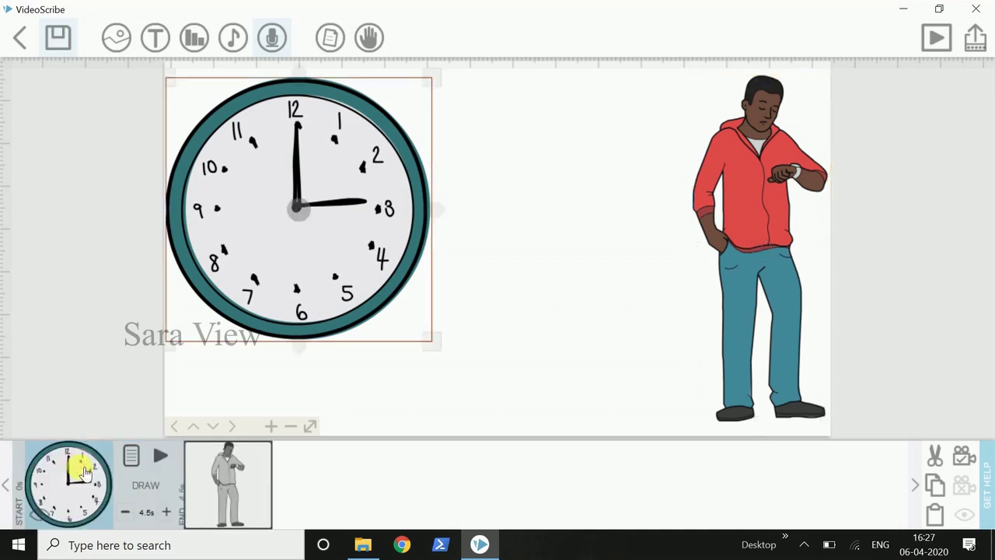
left_click(935, 37)
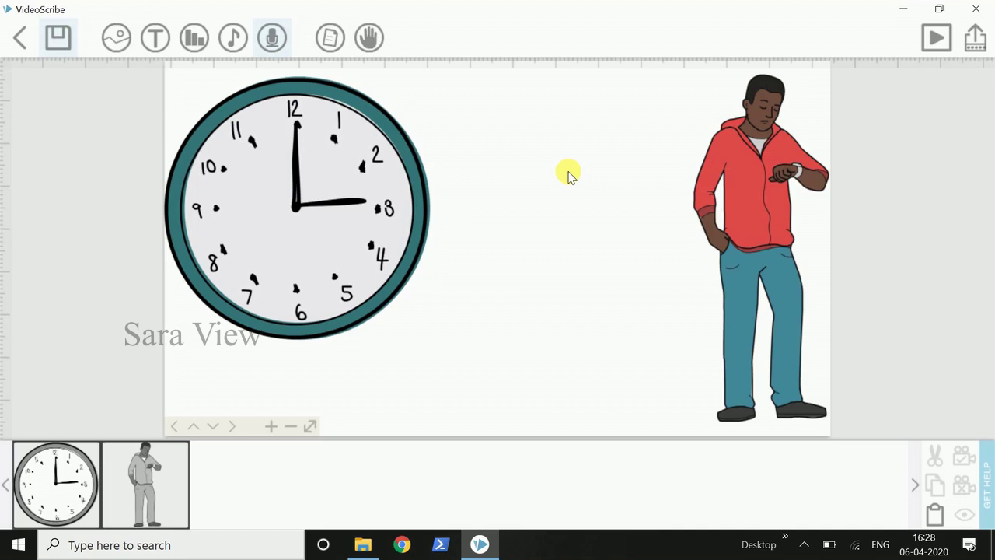
Reduce the clock's draw time to 3 seconds and set the man's draw time to 4 seconds.
left_click(287, 206)
left_click(126, 513)
left_click(126, 513)
left_click(126, 512)
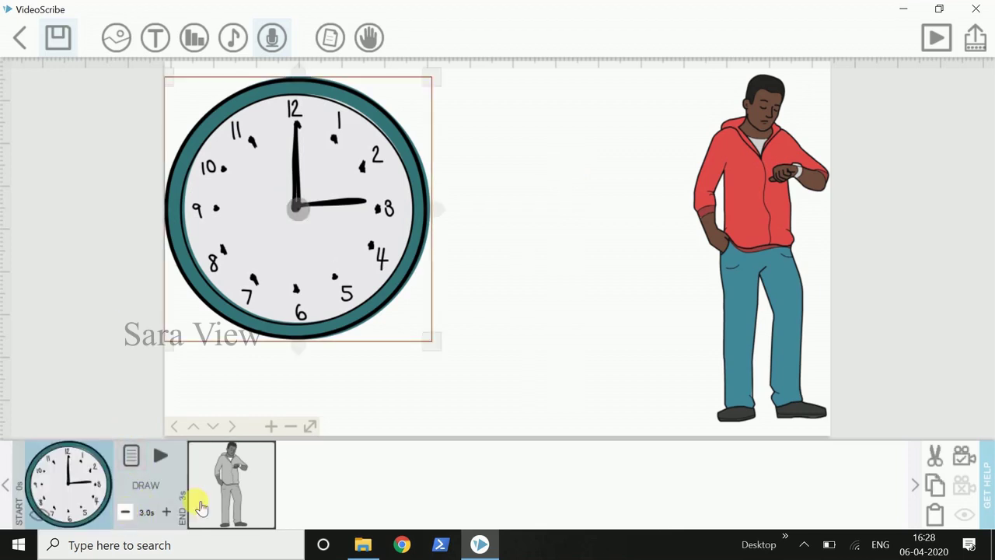
left_click(254, 505)
left_click(214, 512)
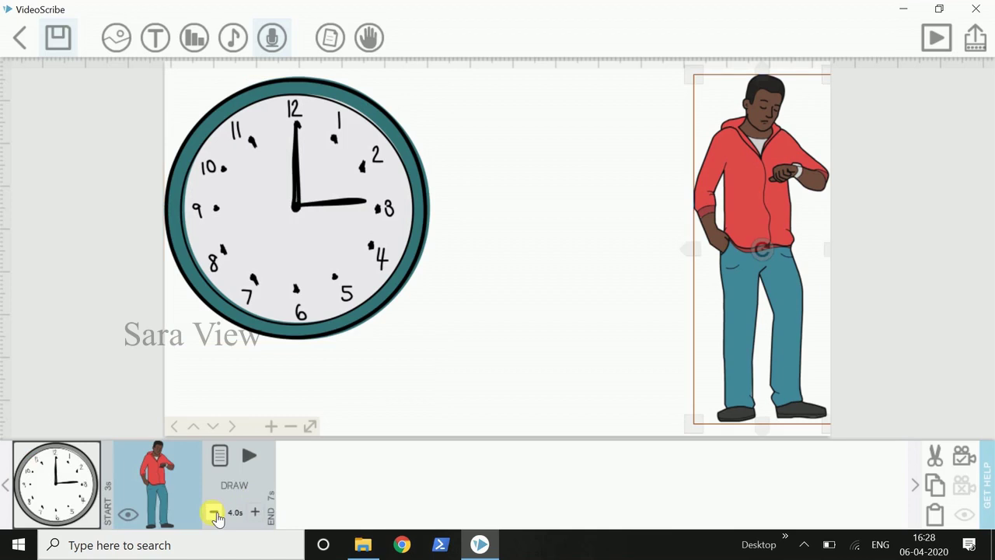
Reduce the man's draw time to 3 seconds and the clock's to 2 seconds, and preview the scribe.
left_click(213, 513)
left_click(70, 478)
left_click(124, 511)
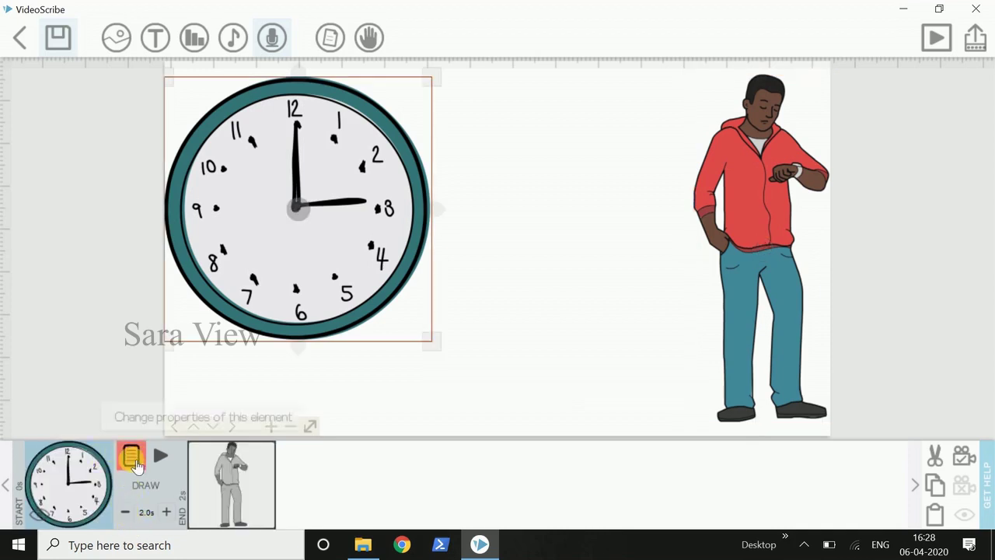
left_click(937, 37)
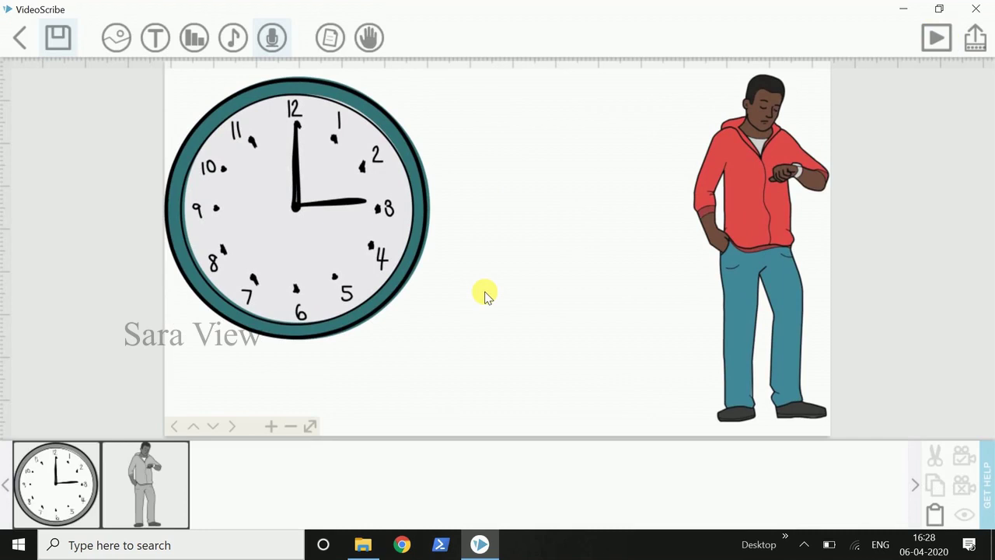
Set the clock's draw time to 3 seconds and the man's draw time to 3.5 seconds.
left_click(67, 472)
left_click(166, 512)
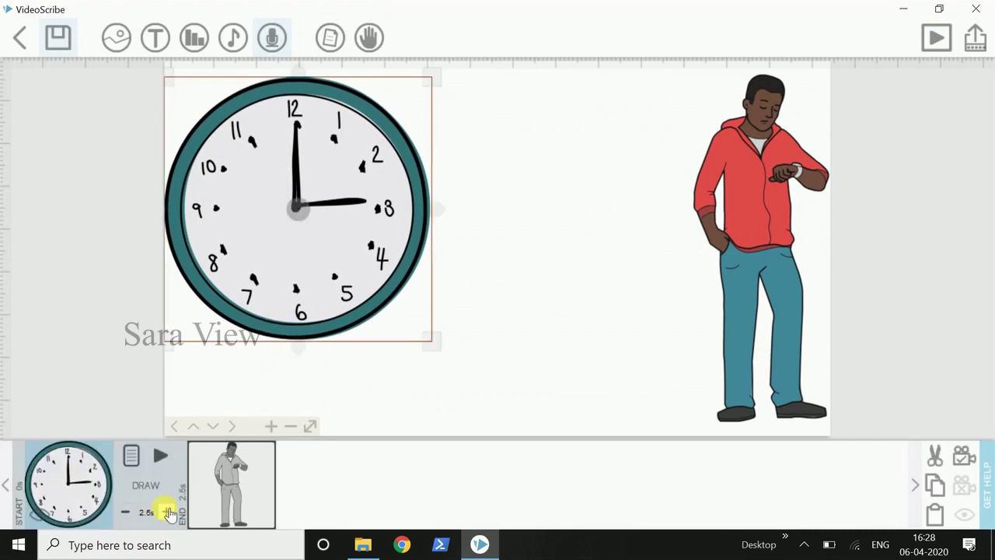
left_click(166, 511)
left_click(234, 486)
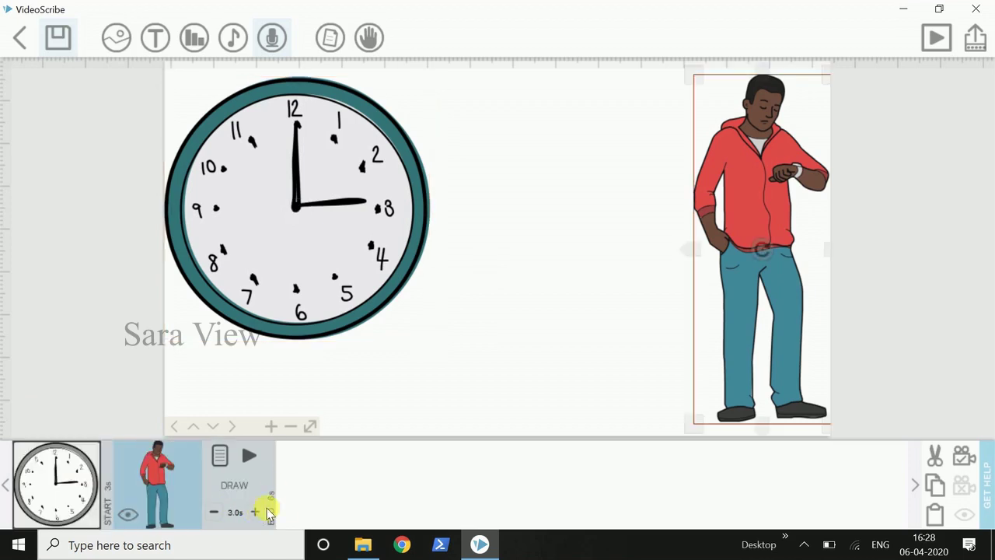
Change the clock image's colour style to Outline in its image properties.
left_click(78, 471)
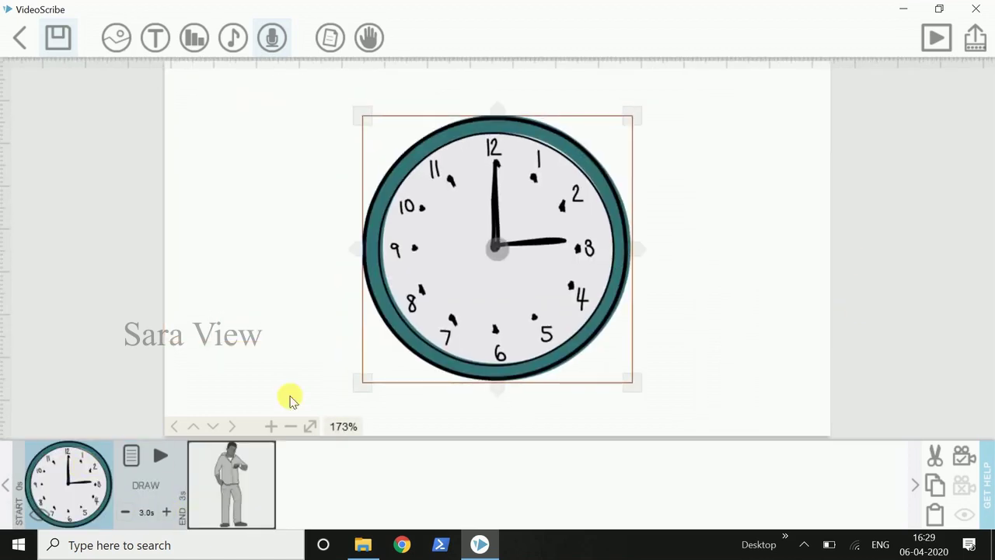
left_click(131, 457)
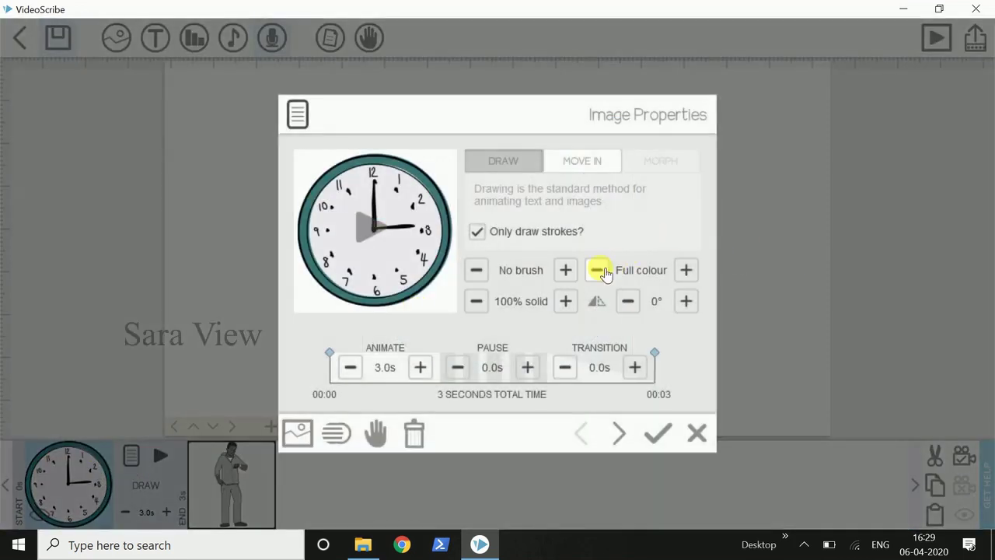
left_click(597, 270)
left_click(600, 270)
left_click(598, 270)
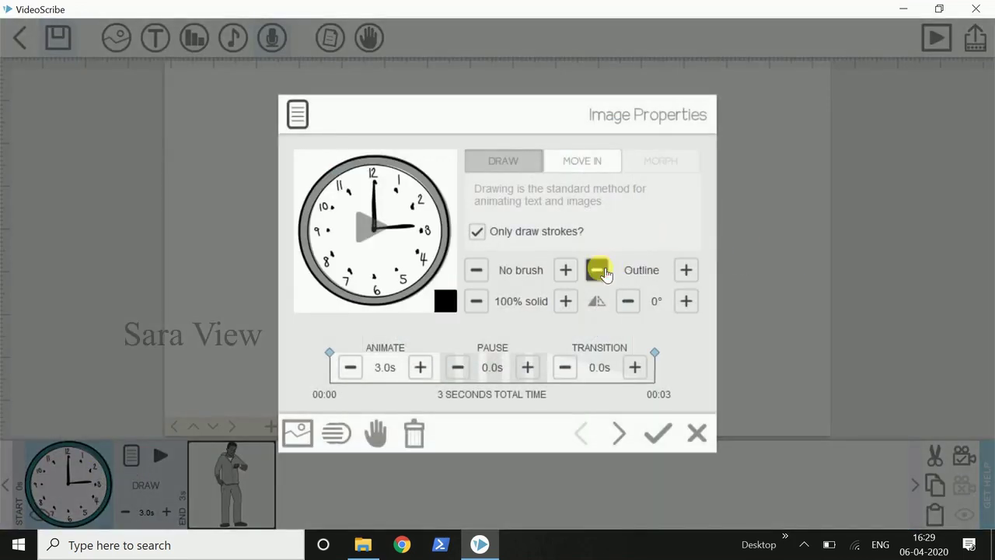
left_click(661, 437)
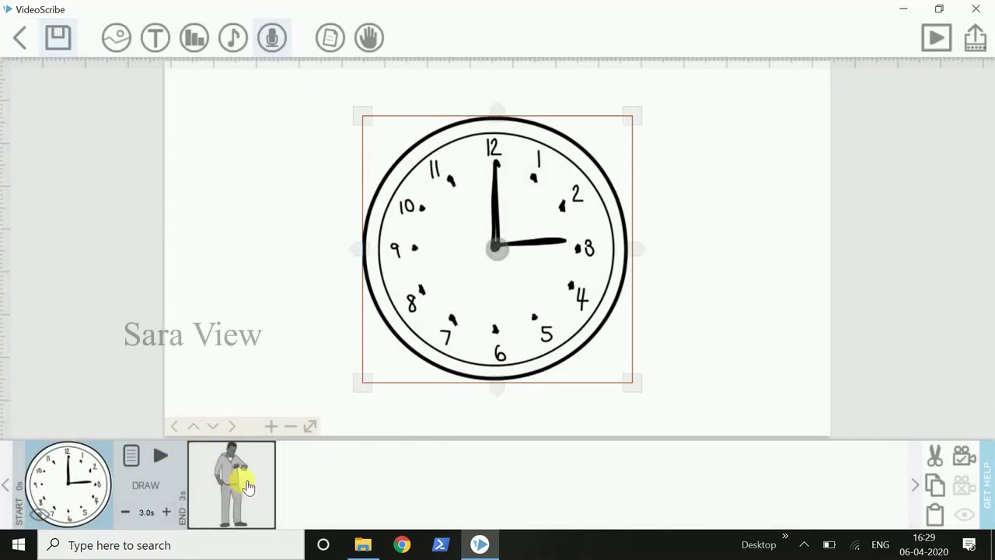
Change the colour style of the man checking his watch to Greyscale in its image properties.
left_click(235, 478)
left_click(220, 459)
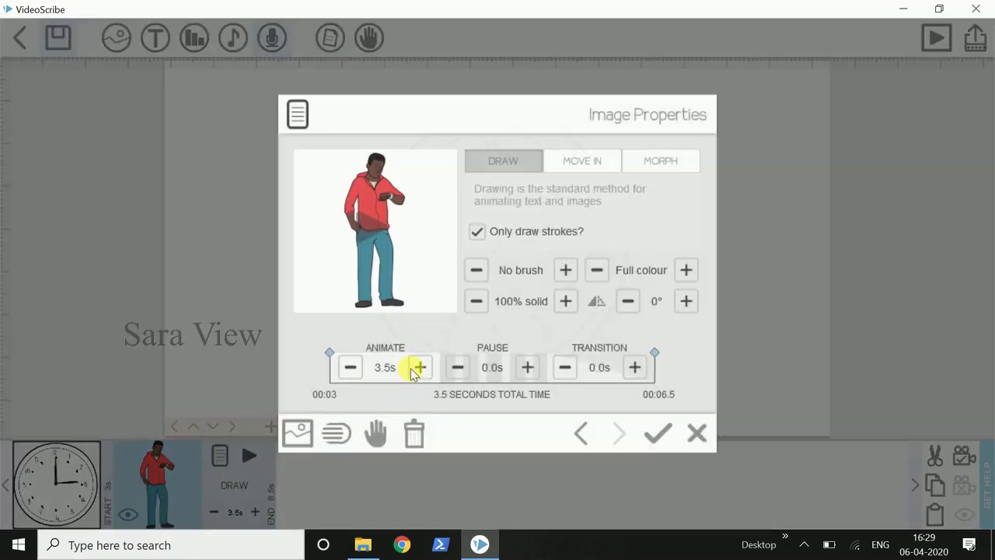
left_click(595, 270)
left_click(595, 269)
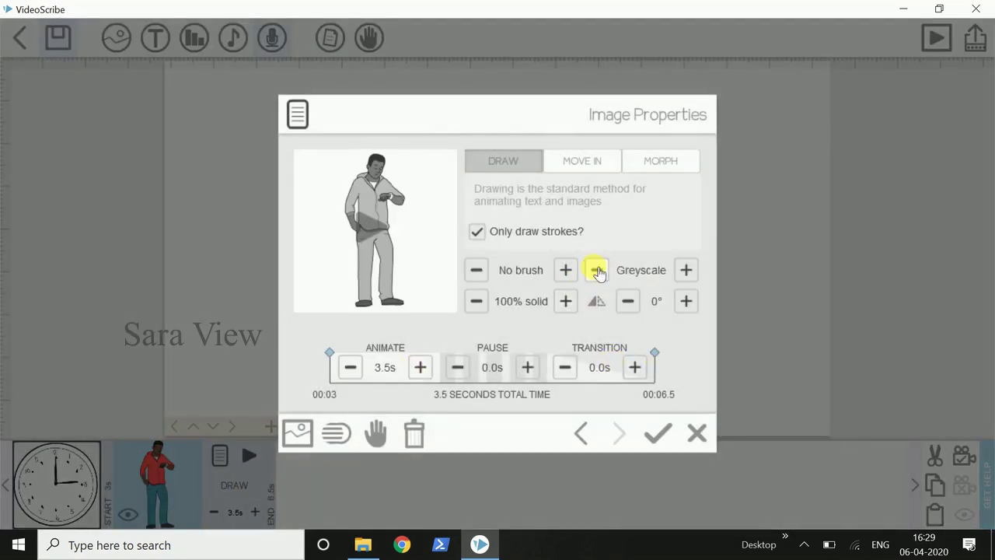
left_click(660, 434)
Increase the man's draw time by one increment and set the clock's draw time to 3.5 seconds.
left_click(256, 512)
left_click(84, 484)
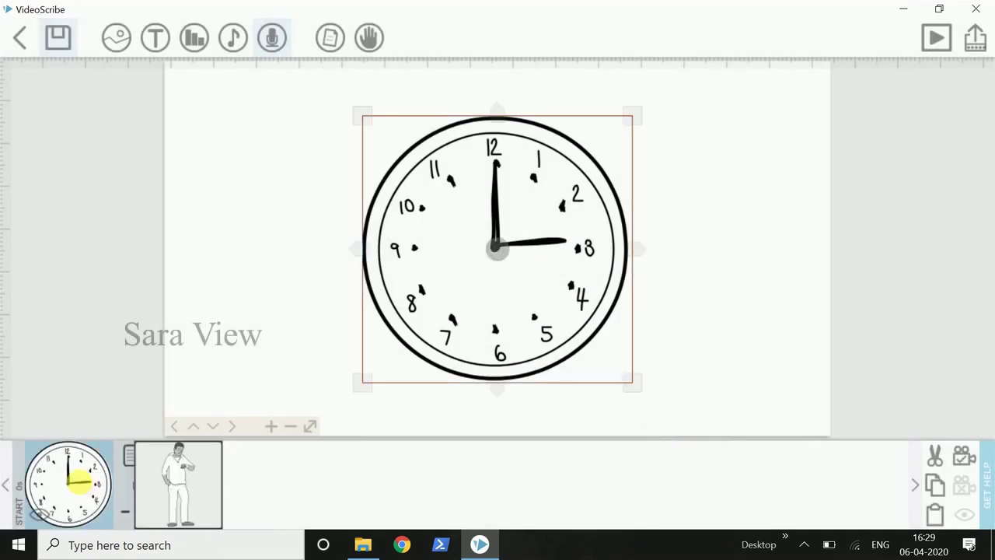
left_click(168, 511)
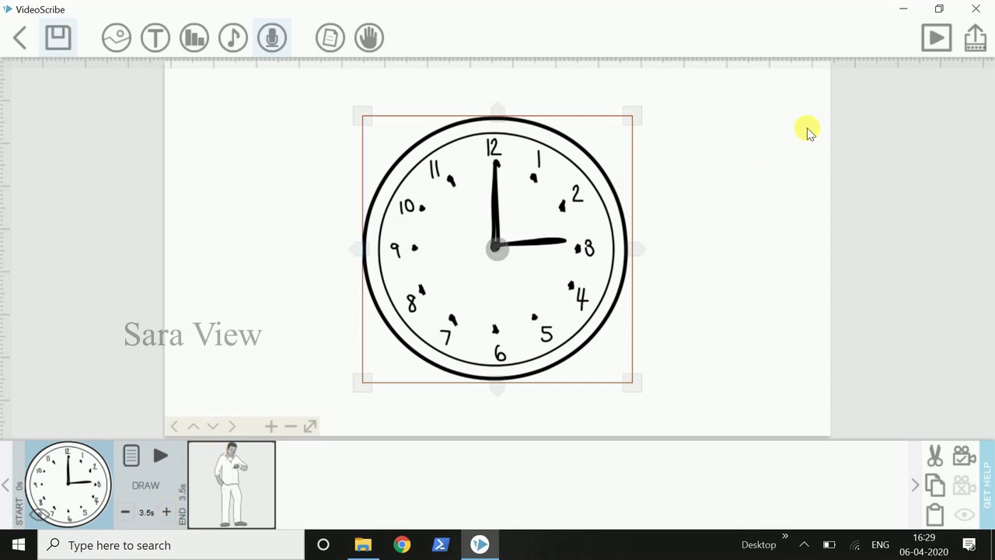
Preview the whole scribe with its voiceover and check the length of the voiceover.
left_click(937, 37)
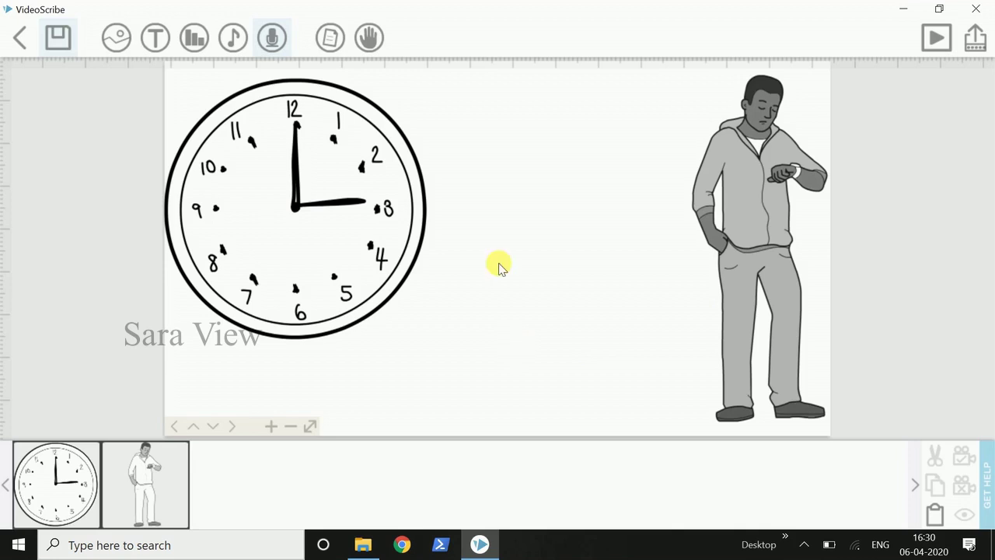
left_click(270, 38)
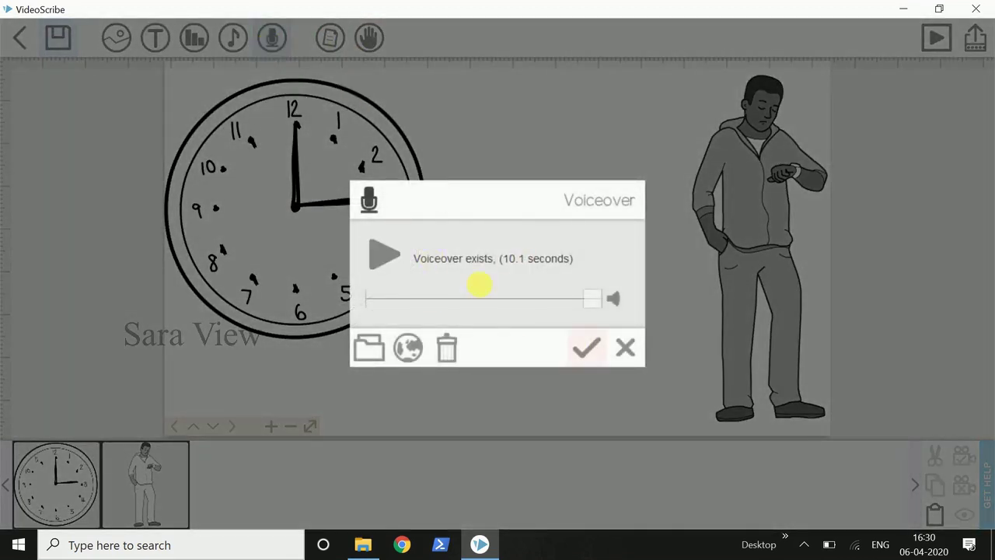
left_click(588, 346)
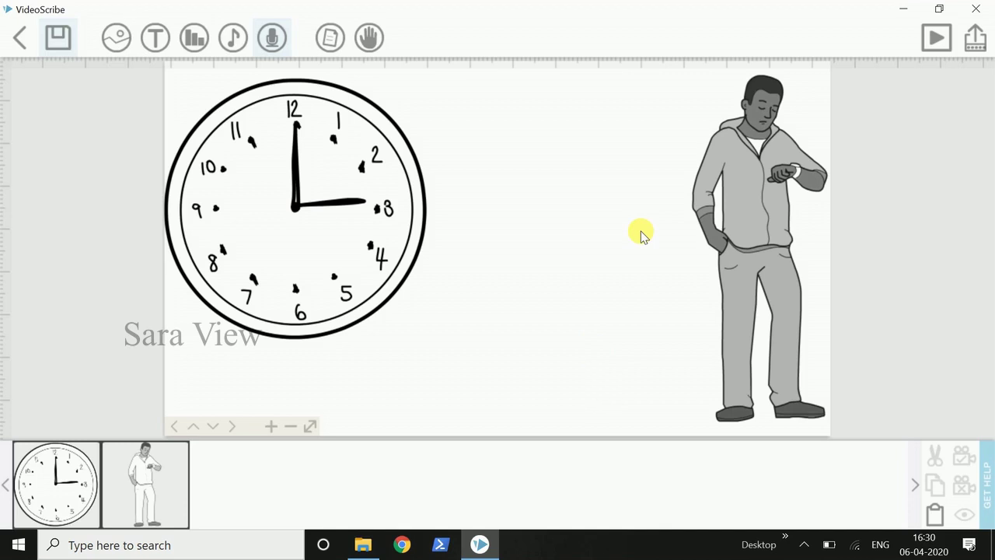
Publish the scribe as a video file and name the file "sample".
left_click(974, 39)
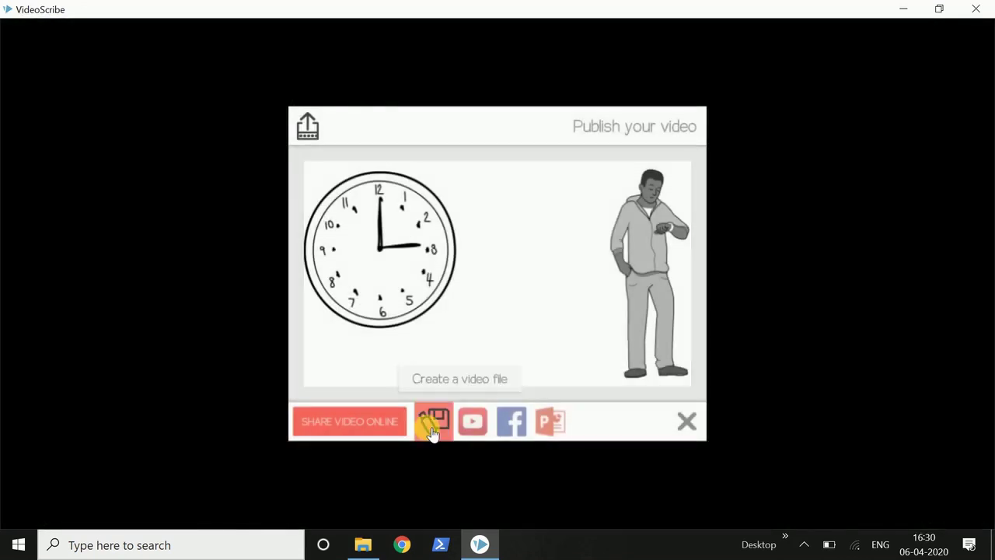
left_click(435, 424)
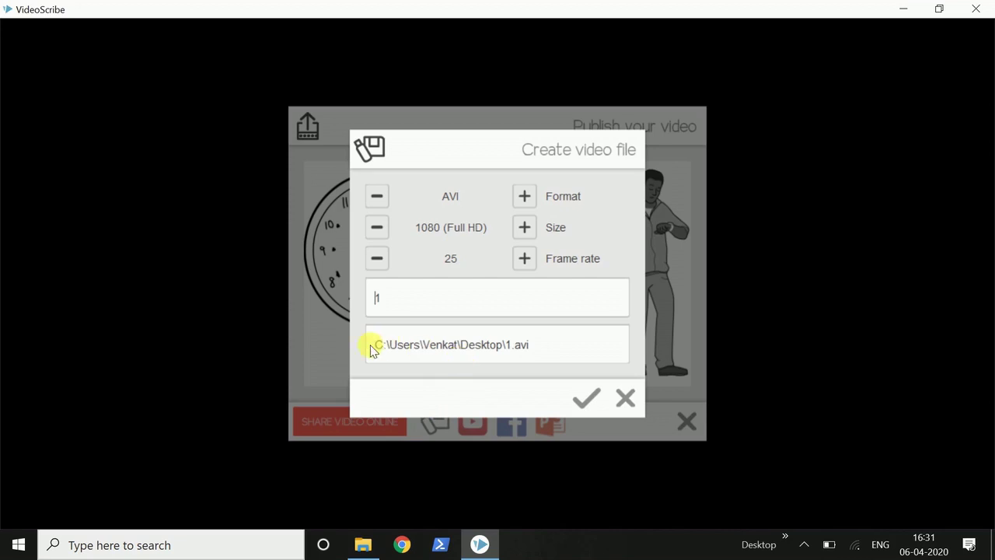
left_click(419, 303)
key("BackSpace")
type("sample")
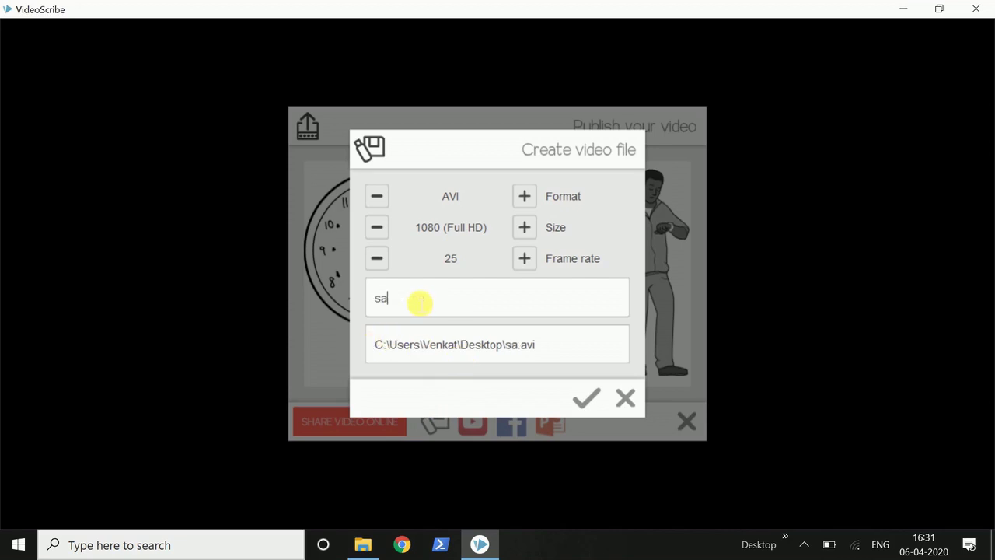